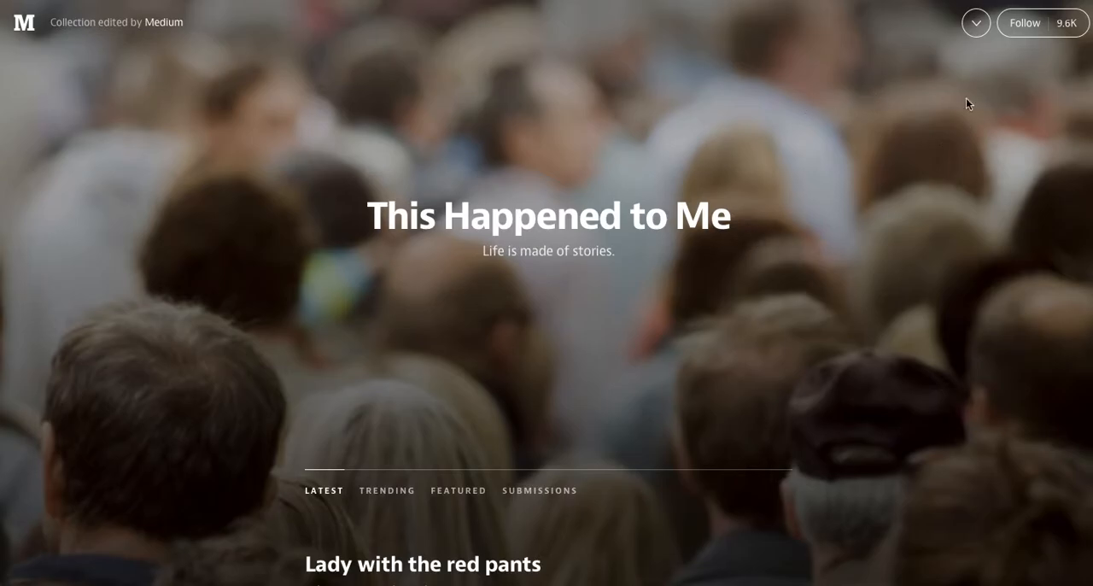
# - Open the This Happened to Me collection for editing and left-align its header
pyautogui.click(984, 24)
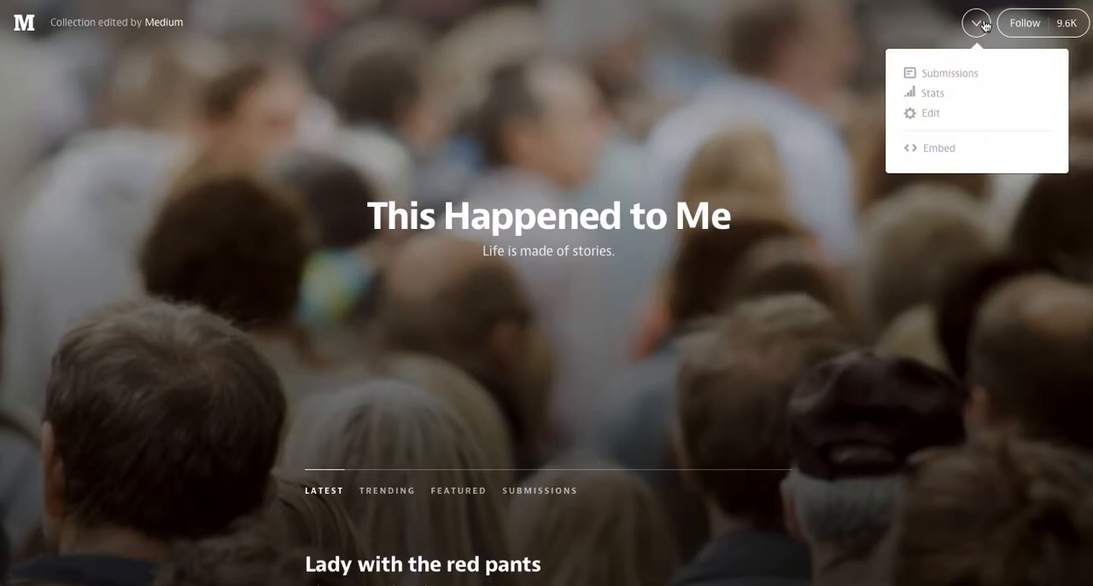
pyautogui.click(932, 114)
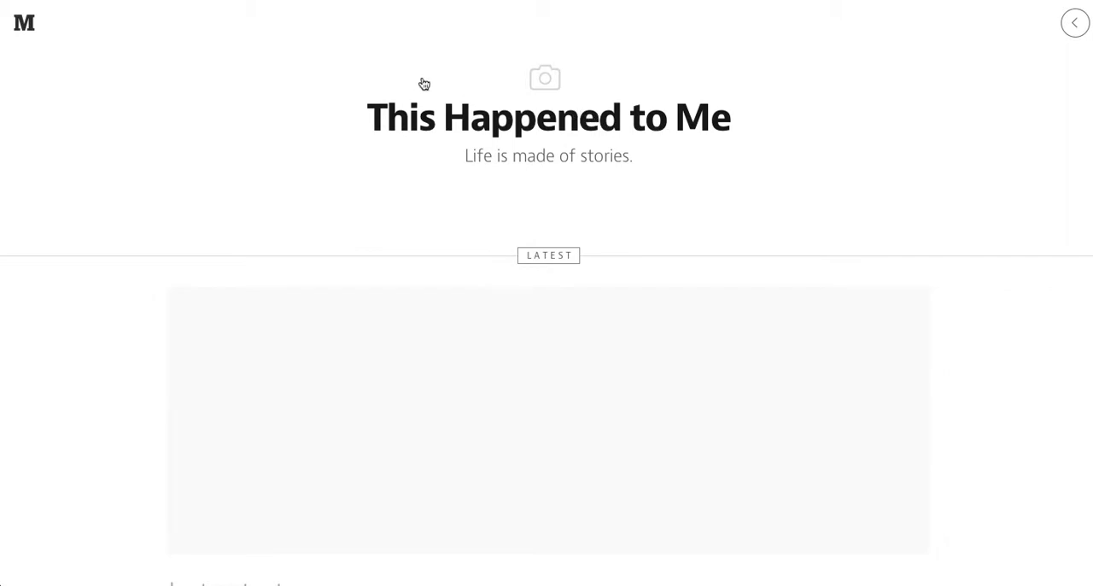
pyautogui.click(377, 72)
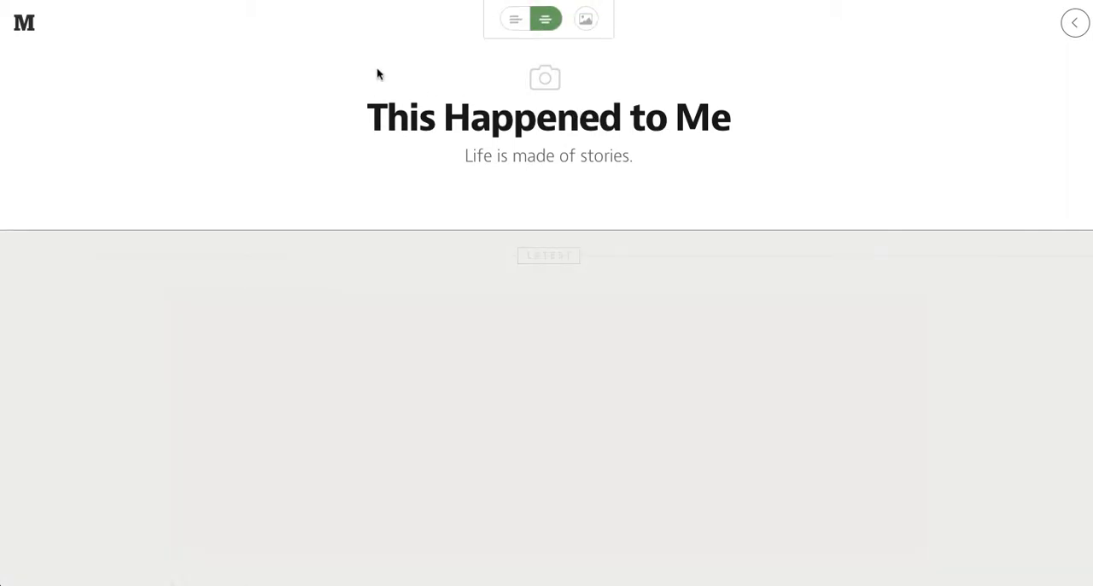
pyautogui.click(516, 20)
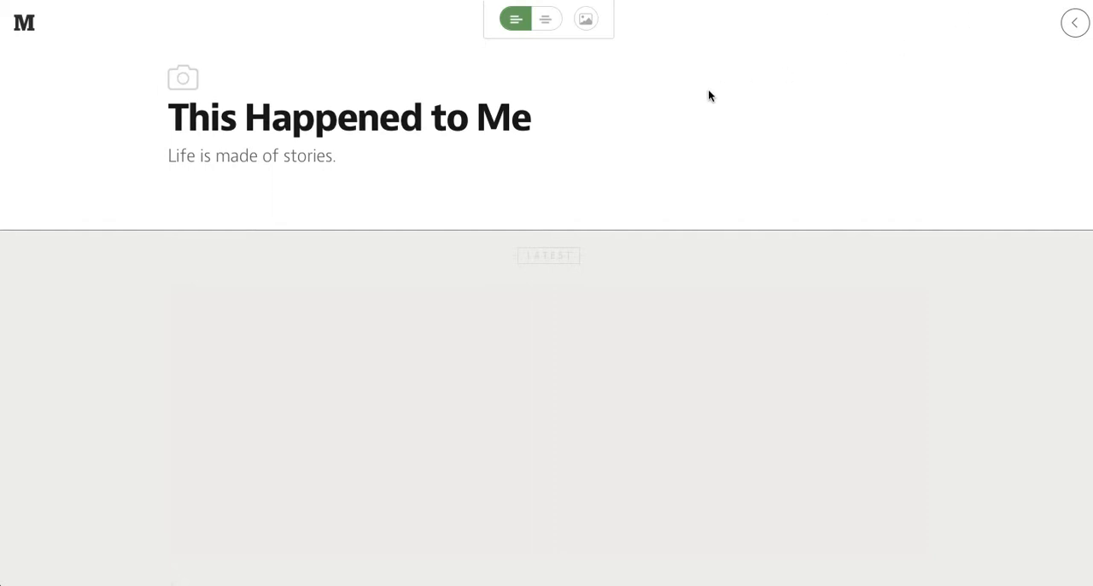
pyautogui.click(638, 318)
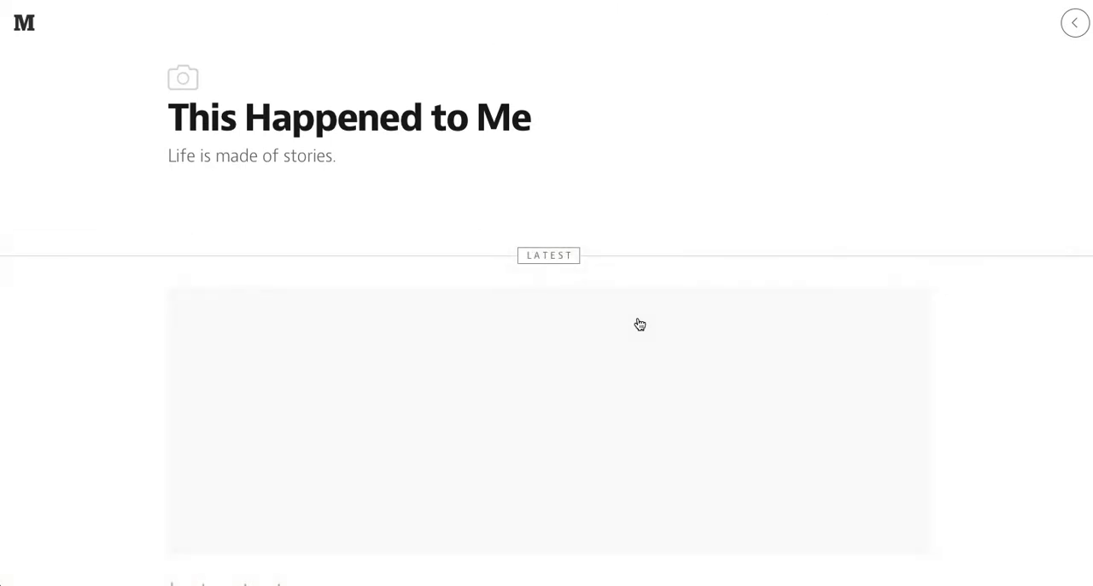
# - Reduce the Latest section to 1 story and restore it to 3 stories
pyautogui.click(637, 319)
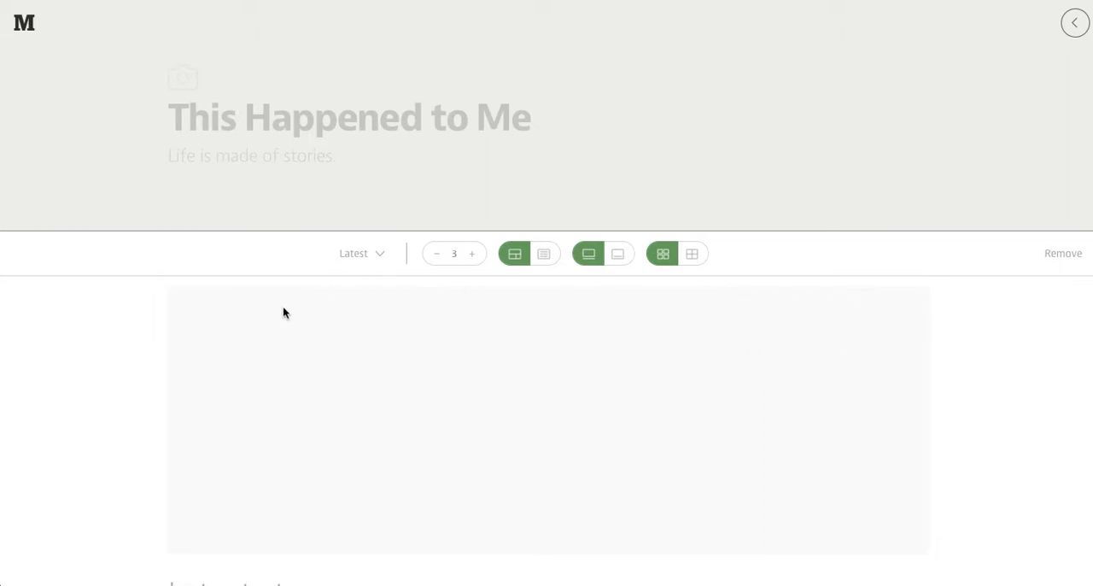
pyautogui.click(380, 262)
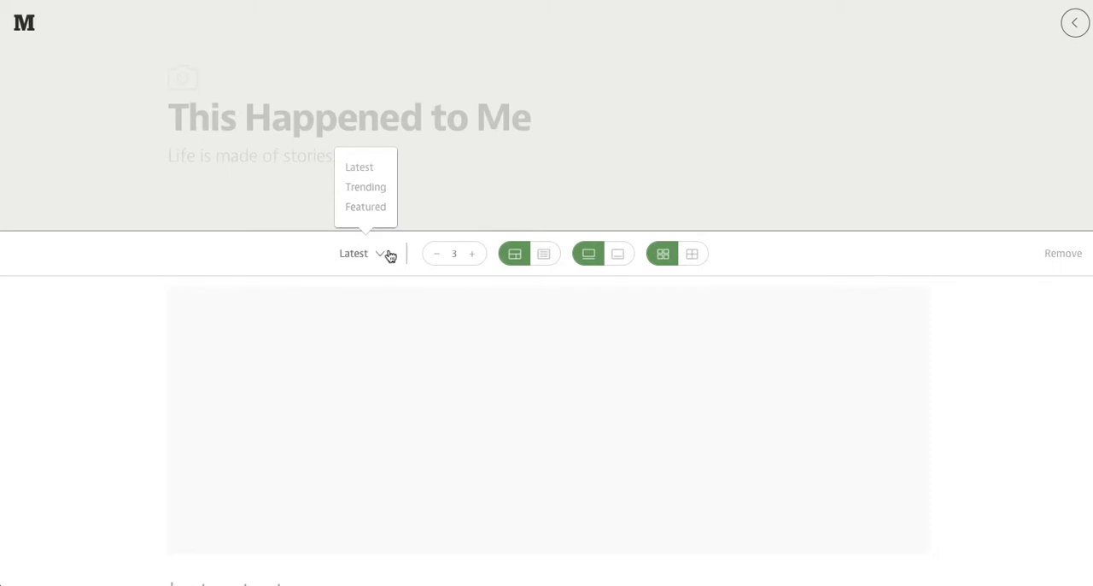
pyautogui.click(438, 257)
pyautogui.click(438, 257)
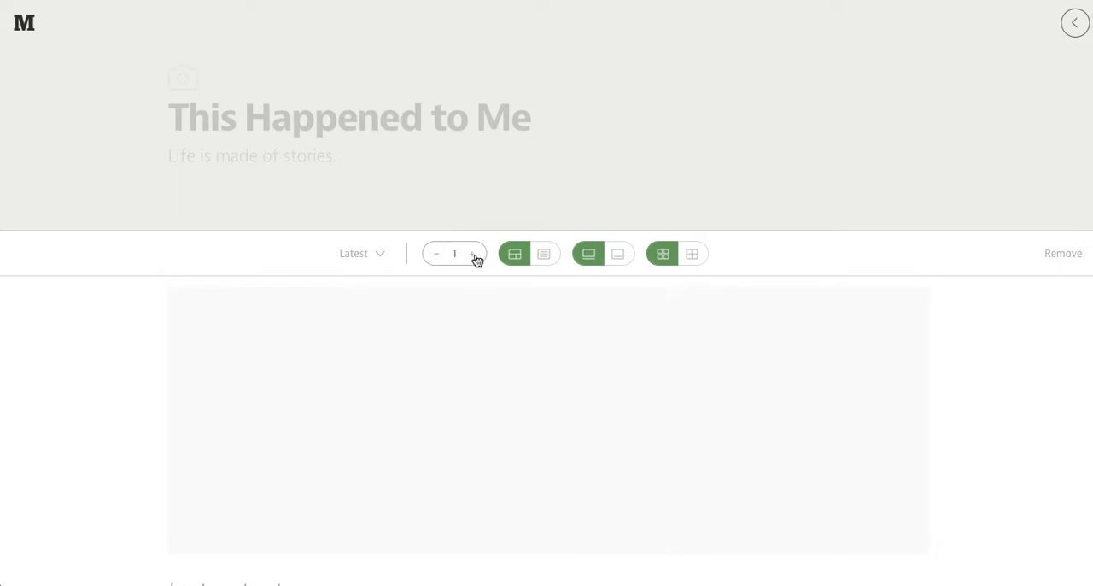
pyautogui.click(475, 258)
pyautogui.click(475, 258)
pyautogui.scroll(-4, 681, 415)
pyautogui.scroll(-6, 681, 415)
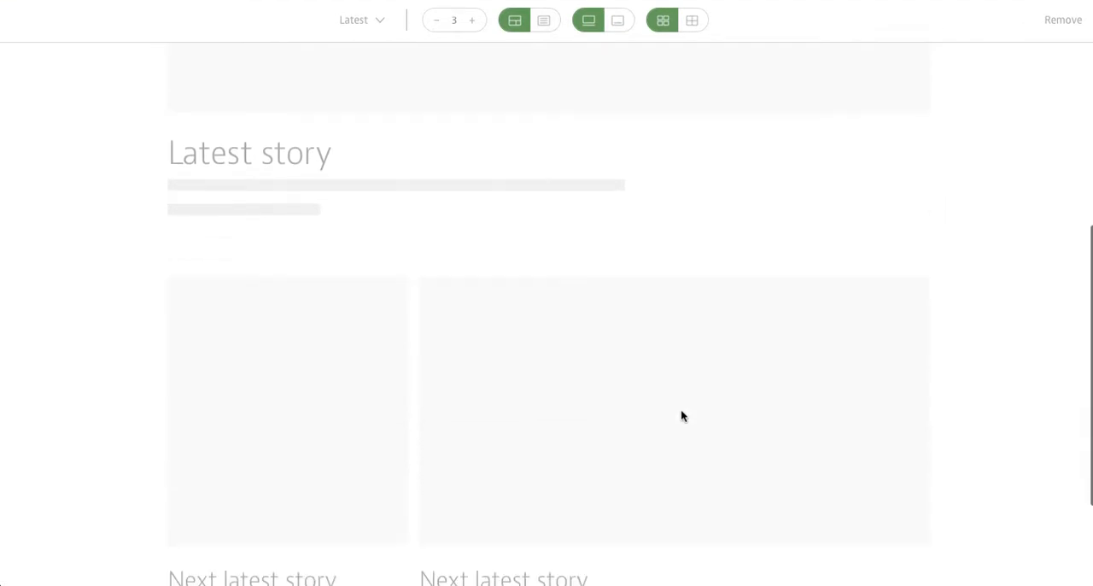
pyautogui.scroll(8, 680, 415)
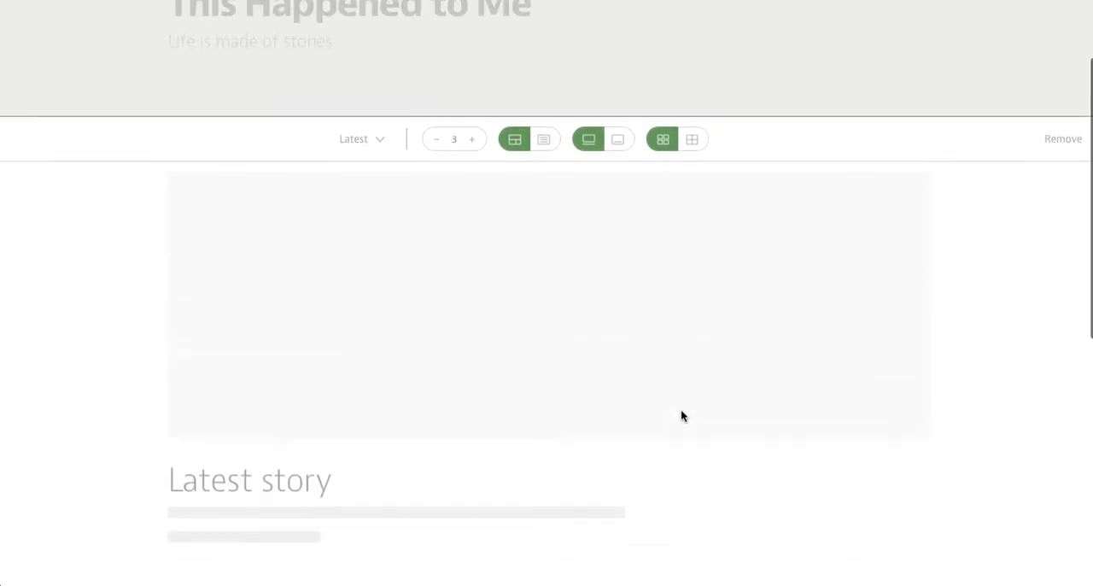
# - Try the list layout on the Latest section and return it to the image grid layout
pyautogui.click(544, 151)
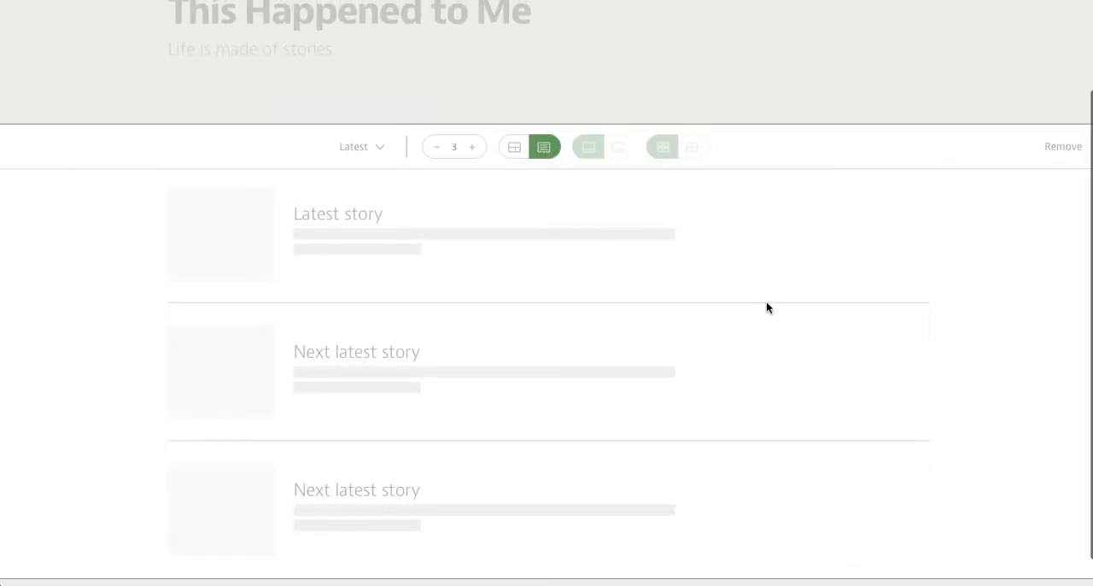
pyautogui.scroll(-1, 831, 384)
pyautogui.scroll(3, 831, 381)
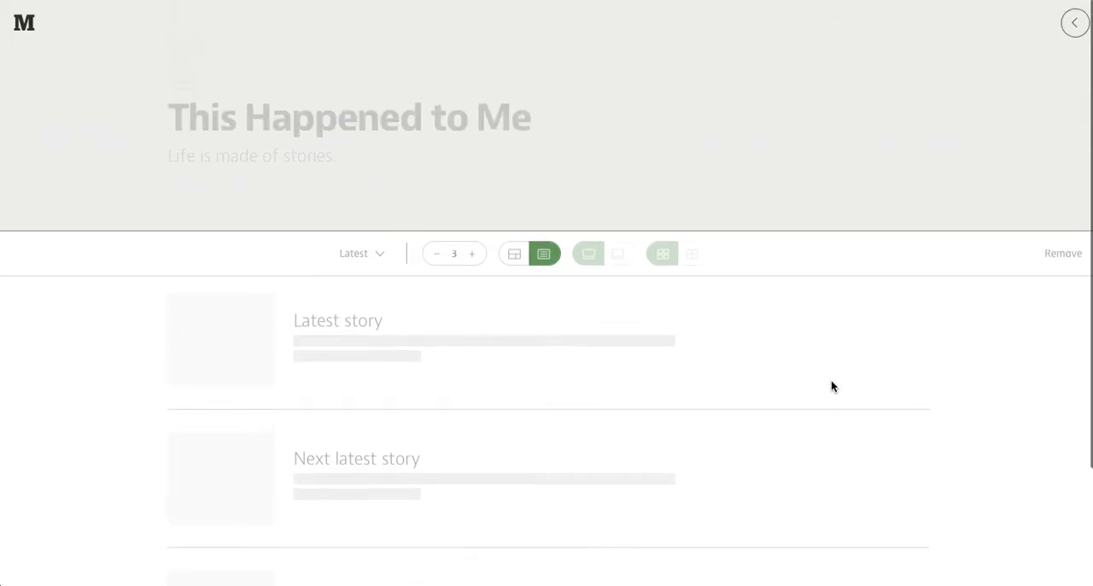
pyautogui.click(514, 254)
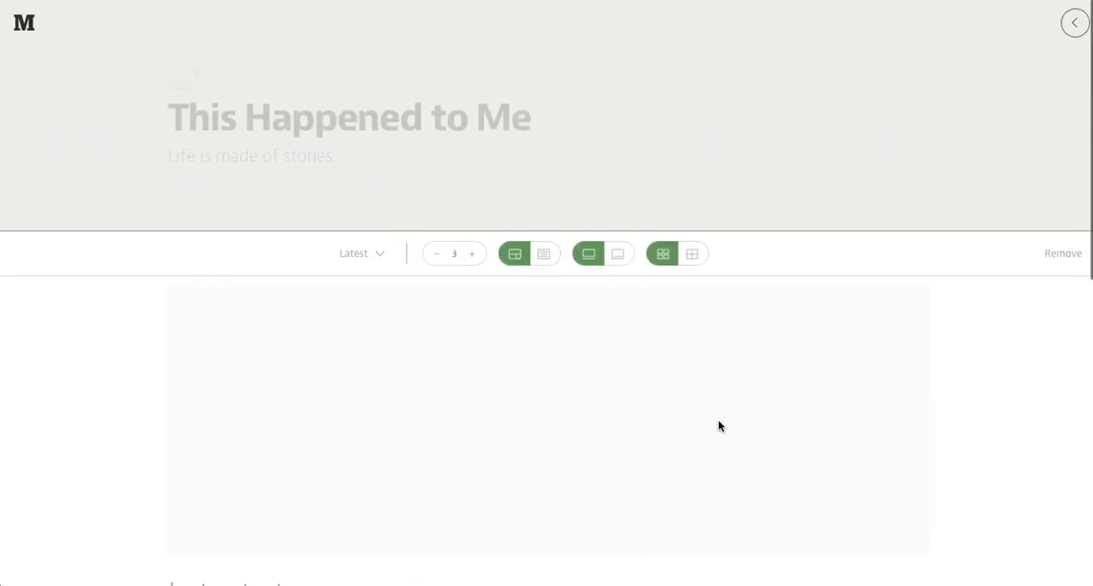
# - Try overlaying the story titles on the Latest section's images and return them below the images
pyautogui.scroll(-1, 720, 425)
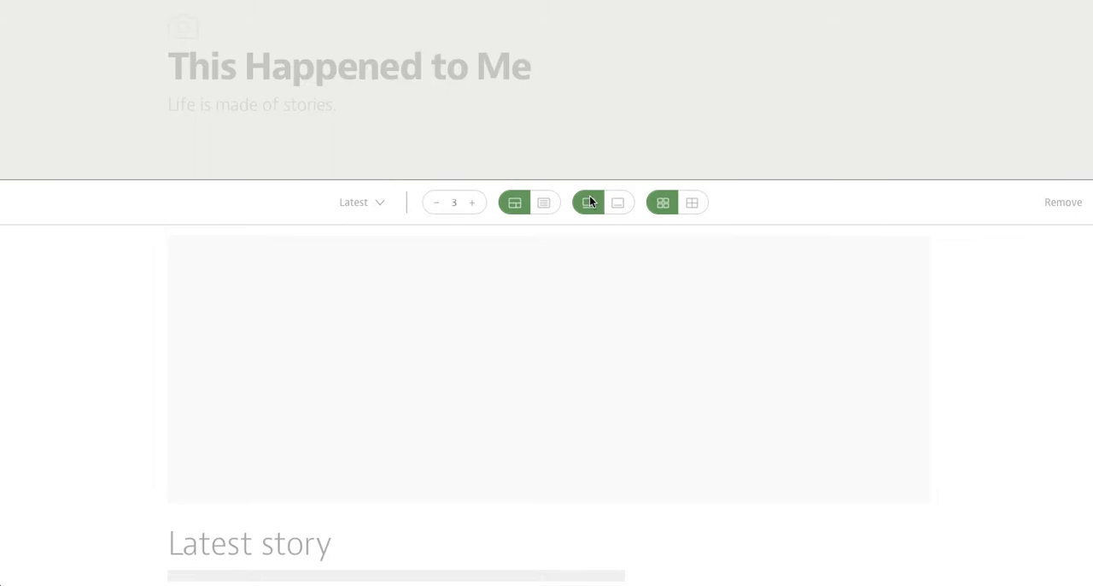
pyautogui.click(620, 204)
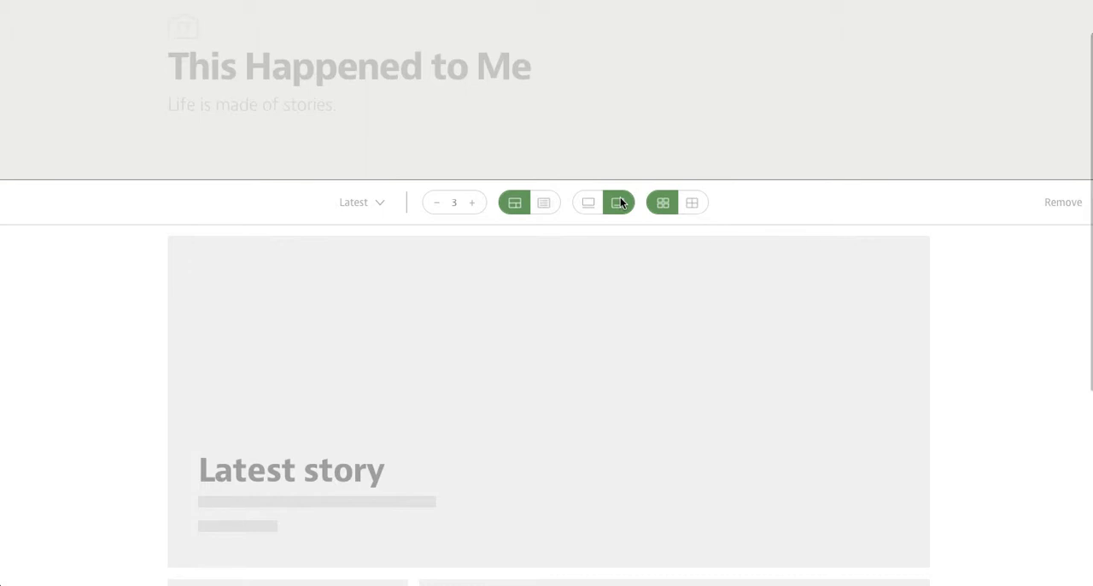
pyautogui.click(594, 203)
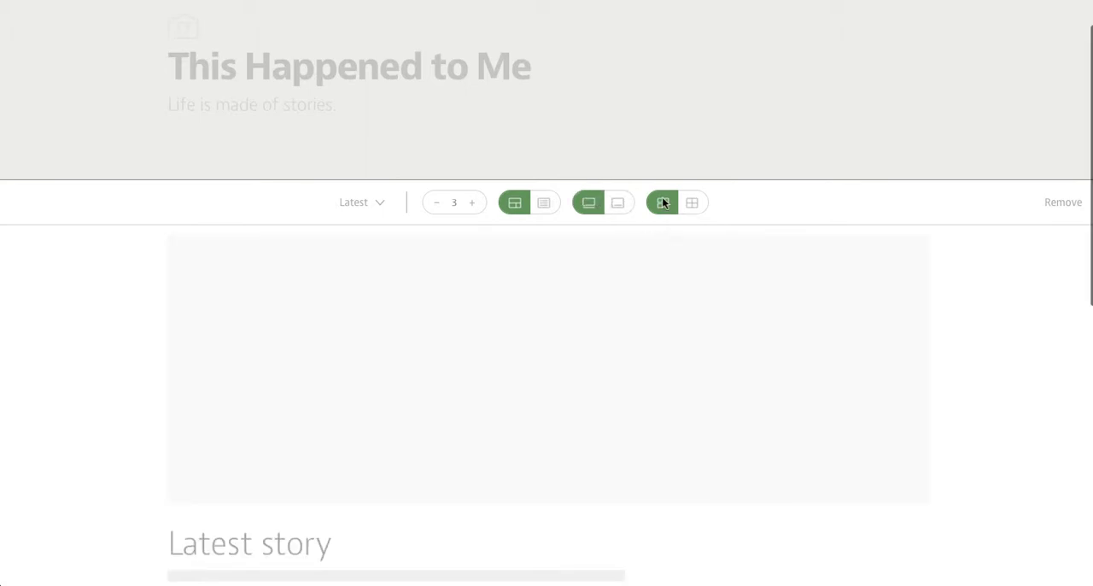
# - Make the Latest section's grid full-width without gaps and set its story count to 4
pyautogui.scroll(-2, 666, 417)
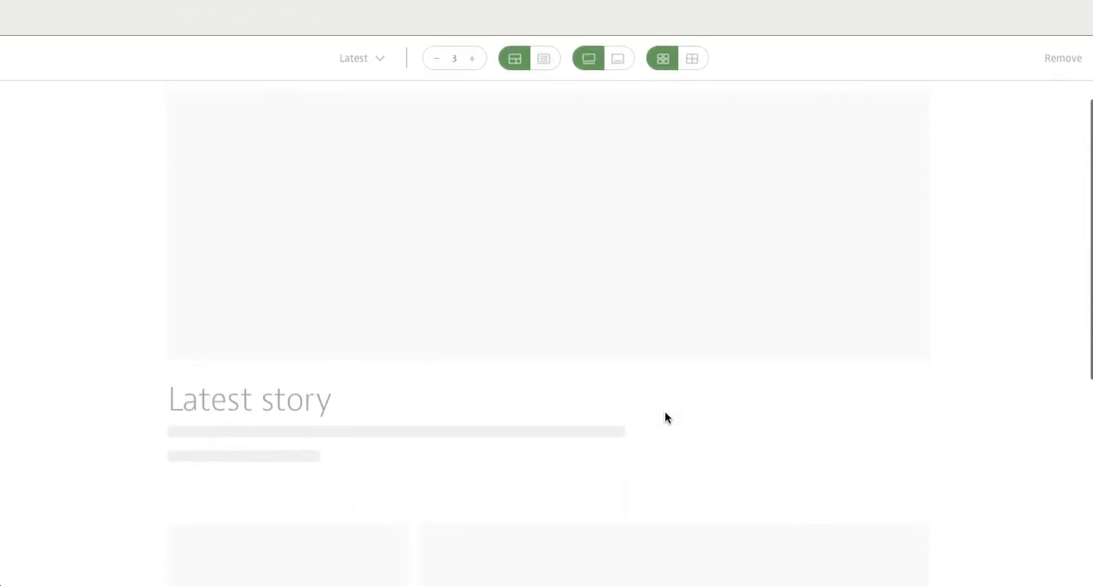
pyautogui.click(689, 60)
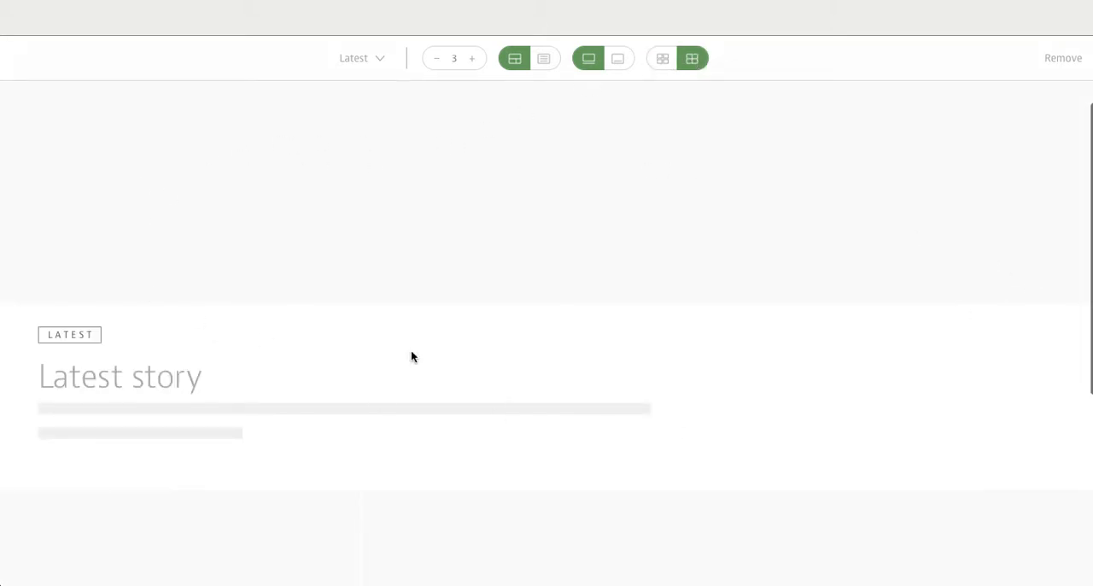
pyautogui.scroll(1, 830, 284)
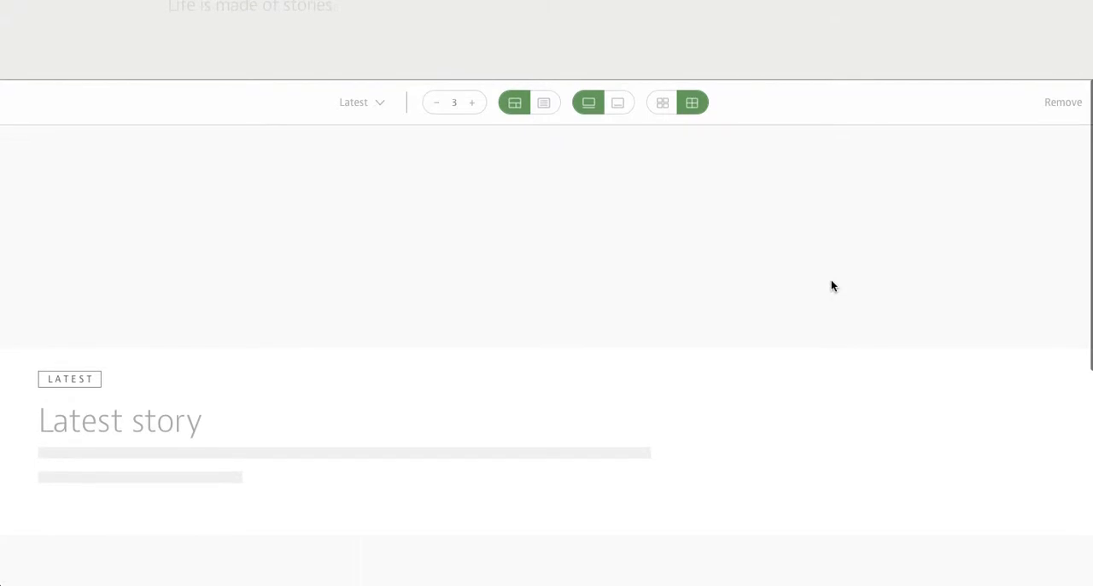
pyautogui.click(472, 104)
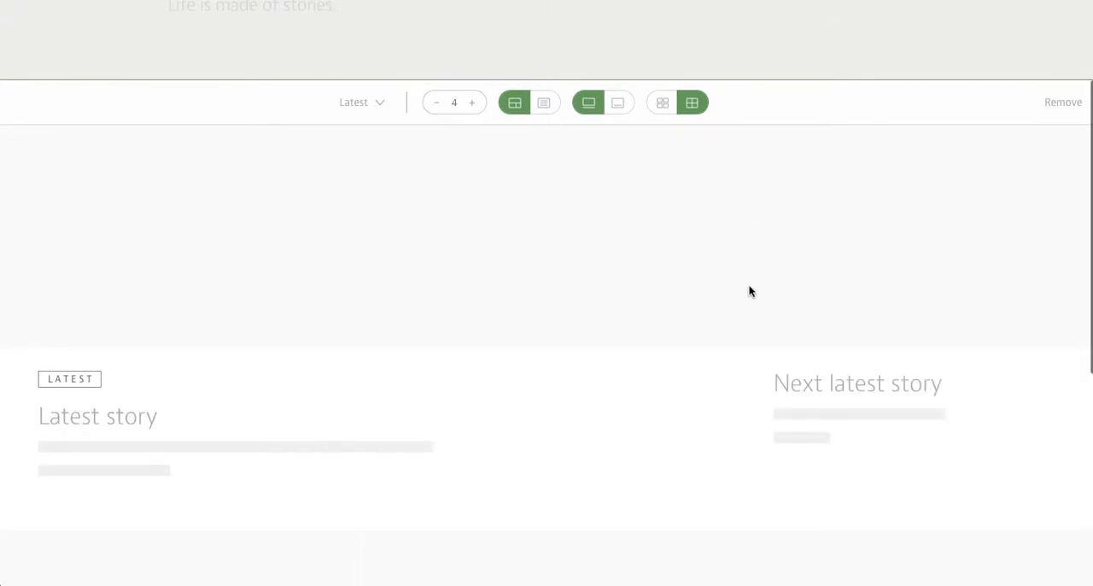
# - Add a new story section below the full-width Latest section
pyautogui.scroll(-1, 749, 292)
pyautogui.scroll(-1, 749, 291)
pyautogui.scroll(-4, 770, 291)
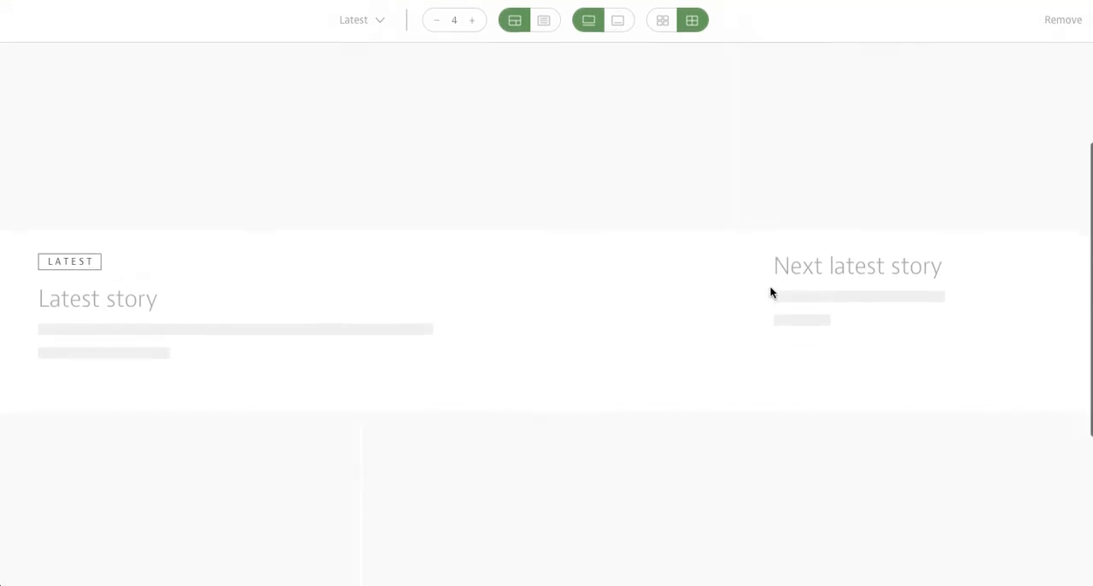
pyautogui.scroll(6, 770, 291)
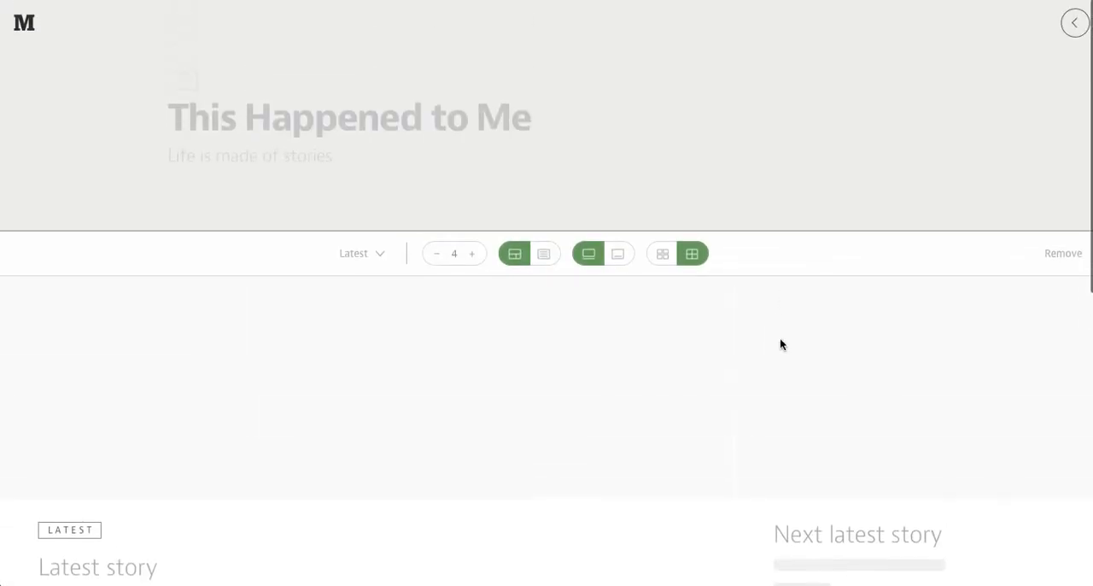
pyautogui.scroll(-7, 794, 384)
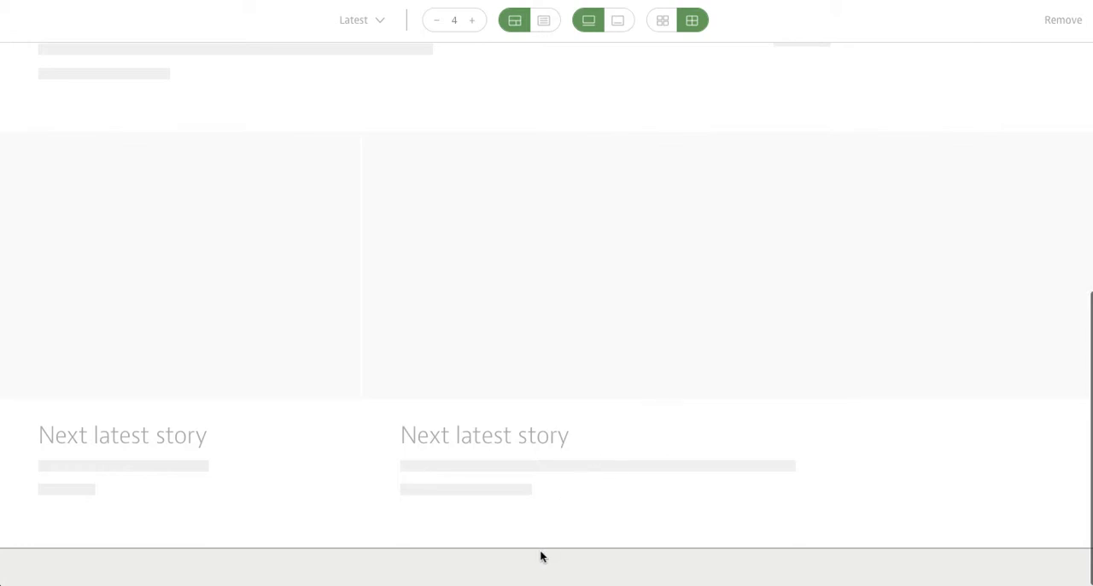
pyautogui.moveTo(486, 556)
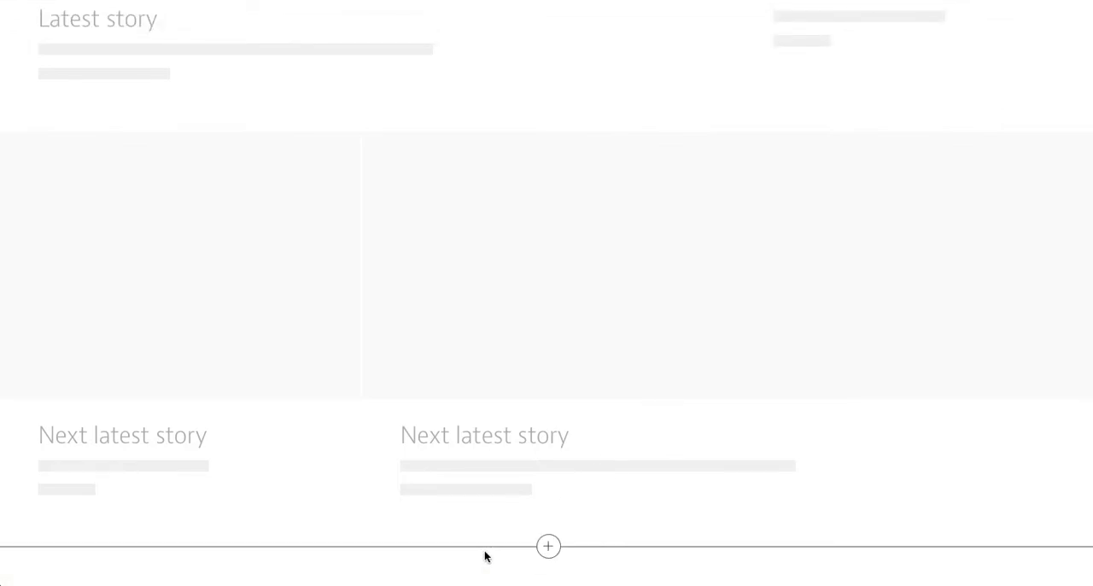
pyautogui.click(549, 547)
pyautogui.scroll(-1, 774, 510)
pyautogui.scroll(-4, 777, 512)
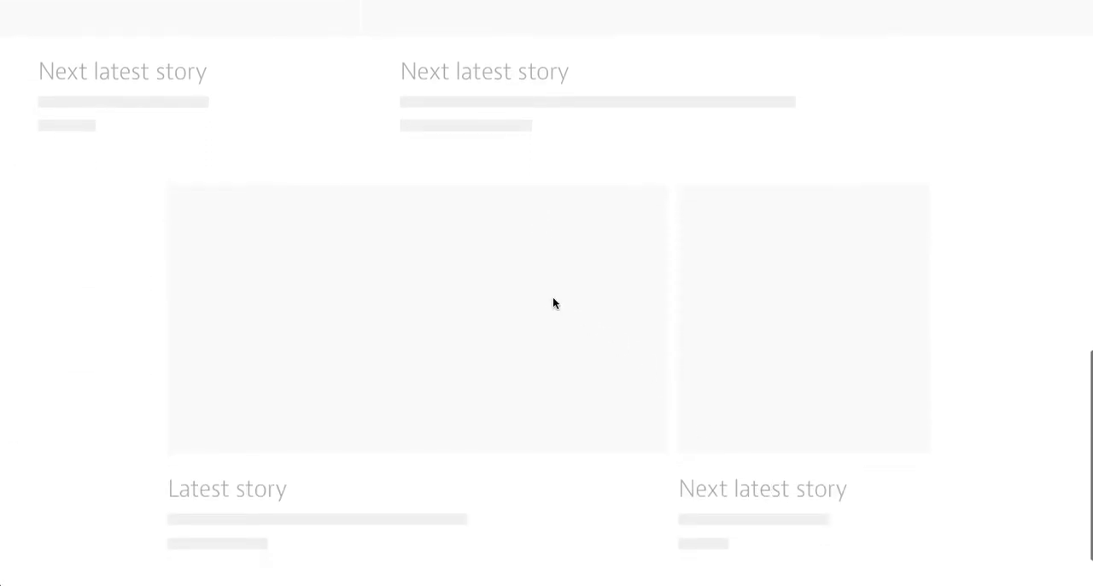
# - Set the new section to show 3 Trending stories in the list layout
pyautogui.moveTo(552, 302)
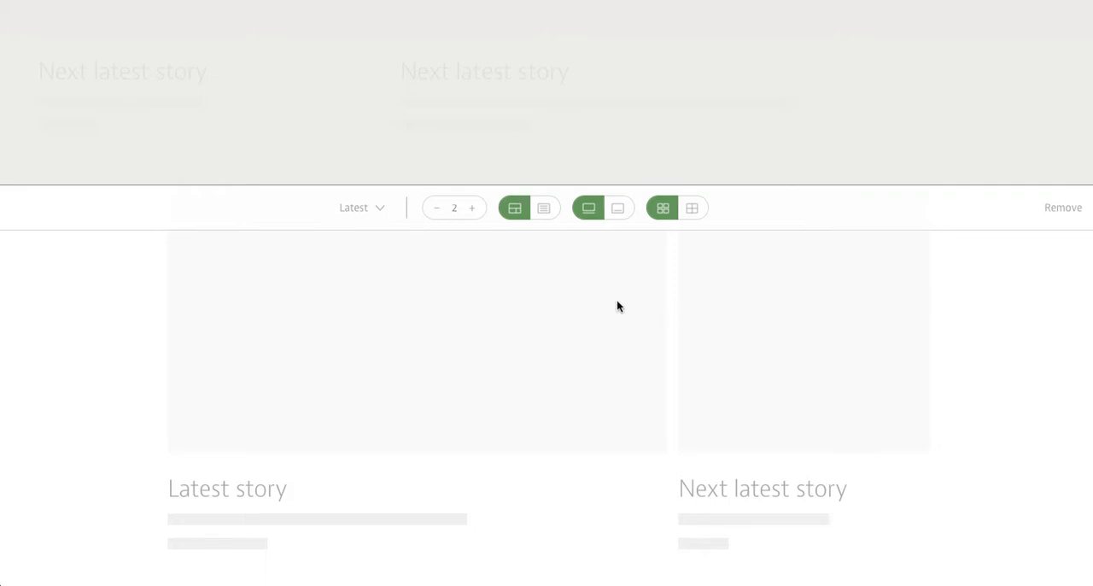
pyautogui.click(436, 210)
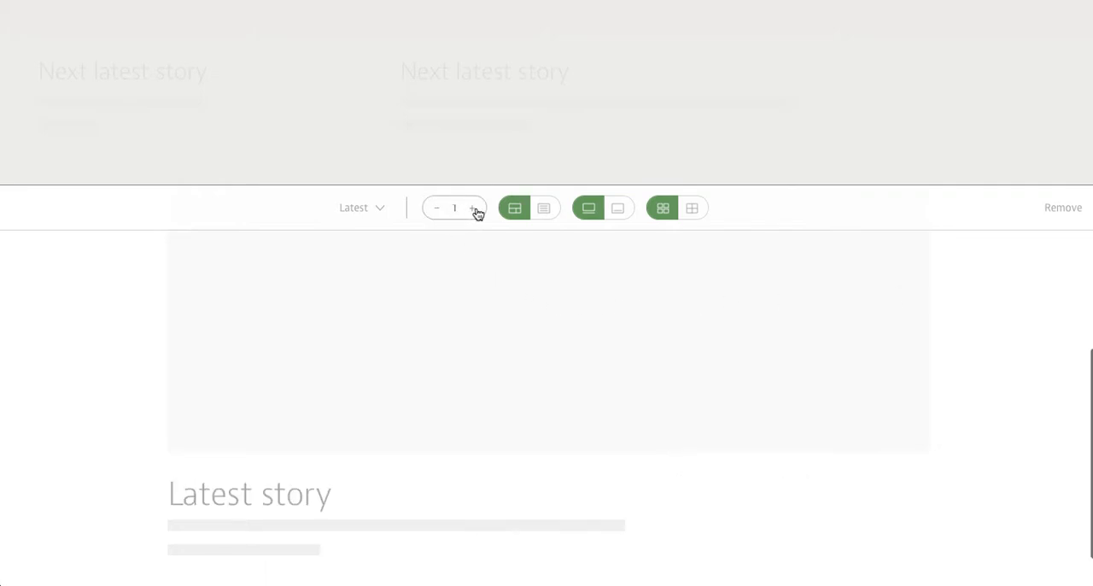
pyautogui.click(380, 210)
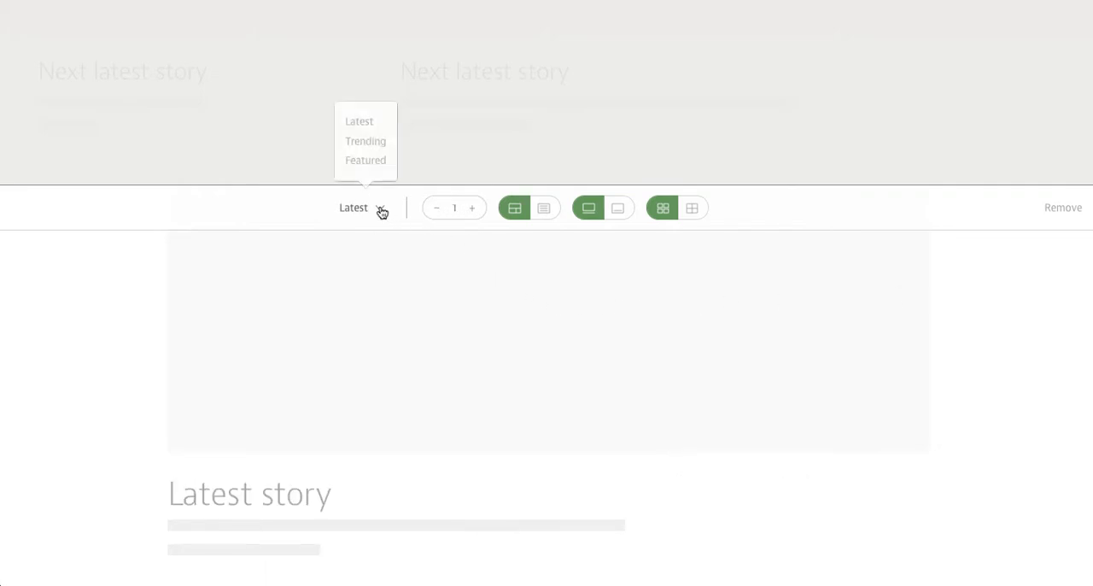
pyautogui.click(368, 146)
pyautogui.click(476, 210)
pyautogui.click(477, 210)
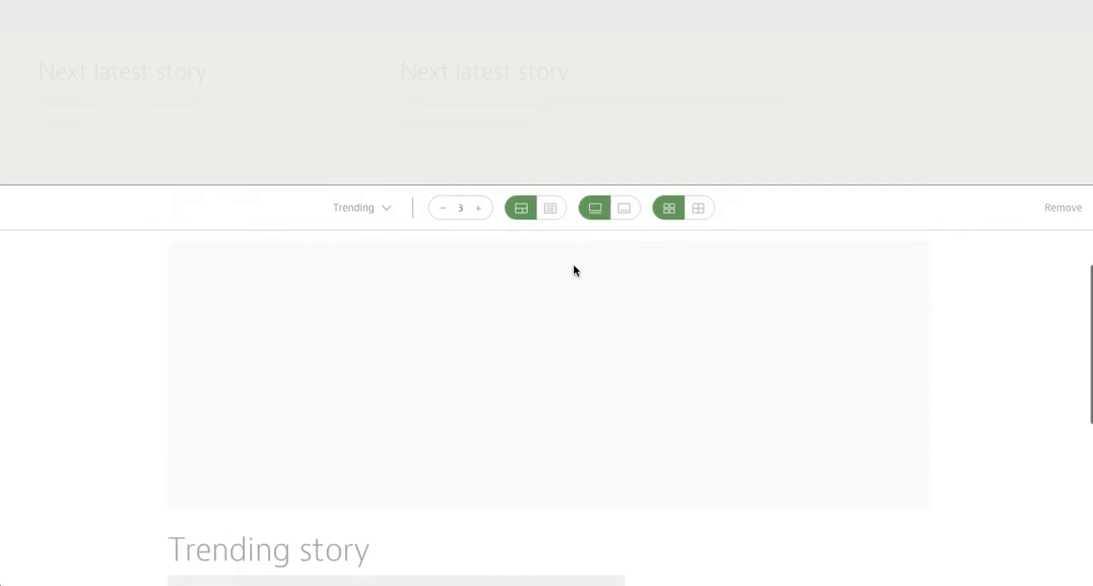
pyautogui.click(549, 208)
pyautogui.scroll(-1, 768, 345)
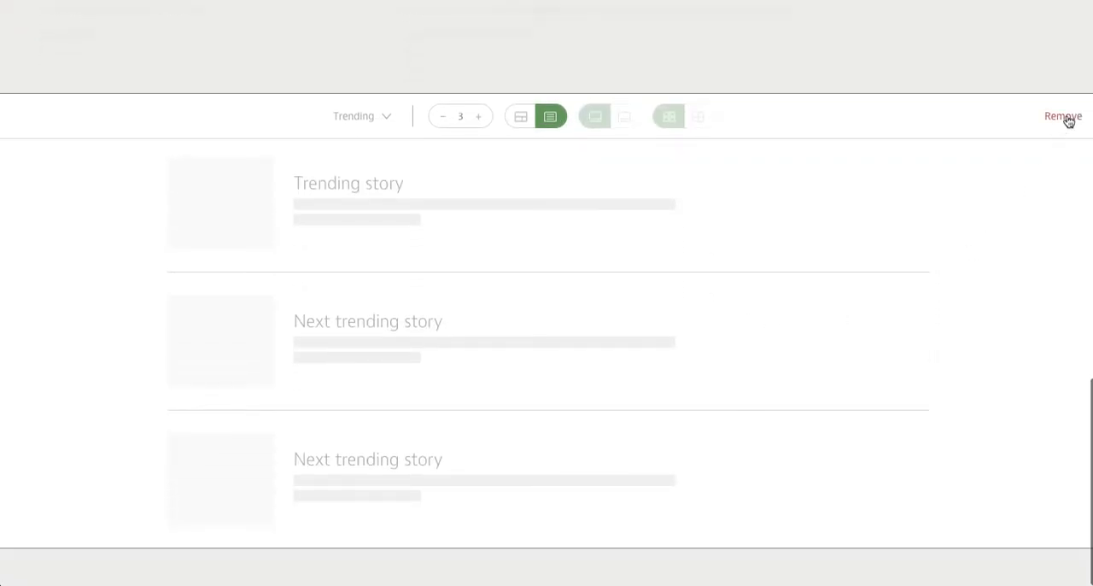
# - Open the collection's info settings, save the layout changes and view the published collection page
pyautogui.scroll(5, 890, 225)
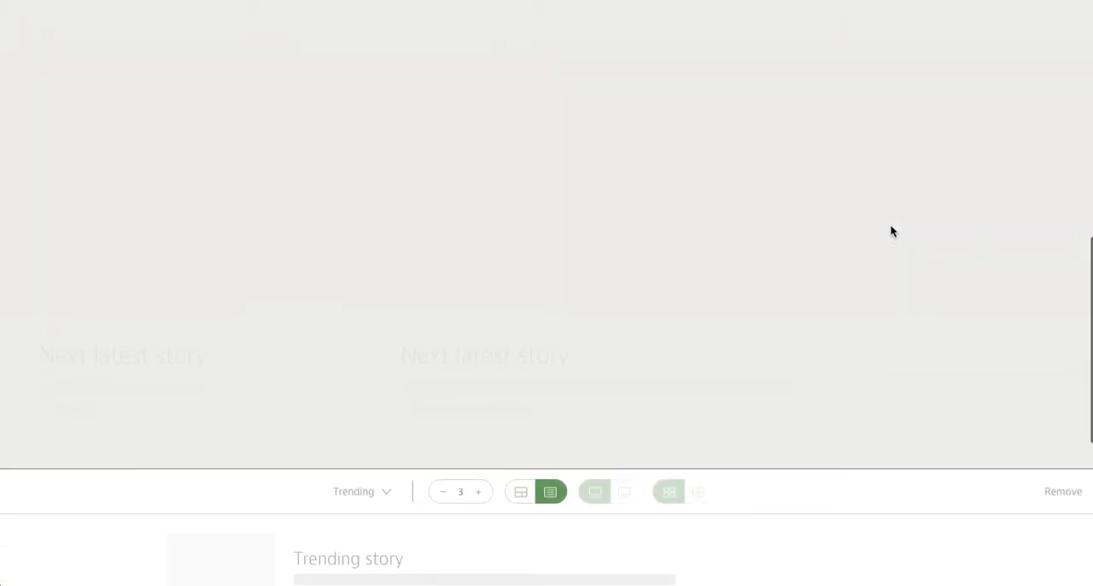
pyautogui.scroll(6, 889, 231)
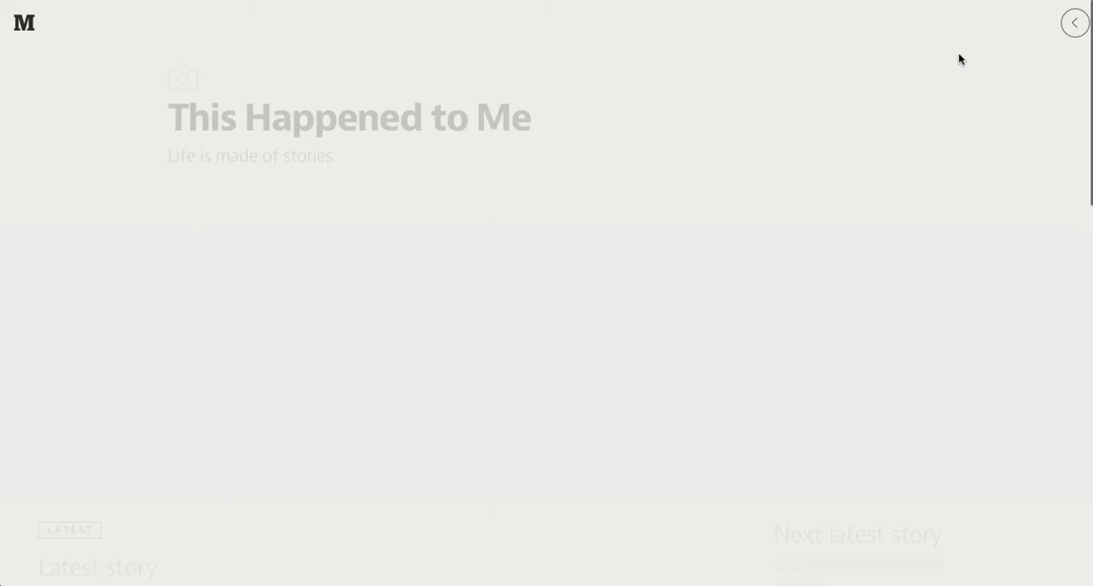
pyautogui.click(1073, 26)
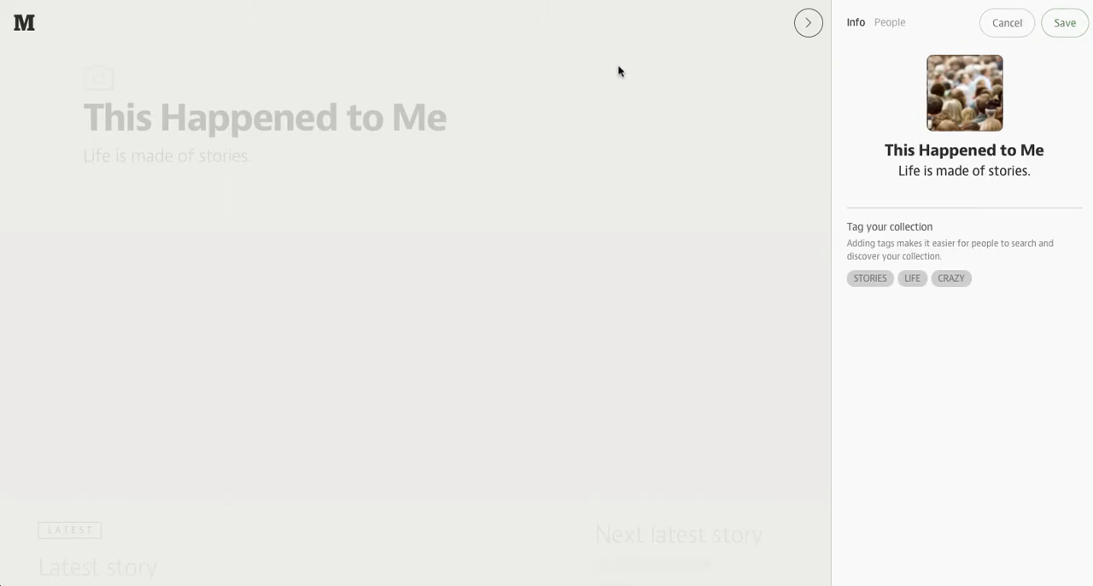
pyautogui.click(680, 169)
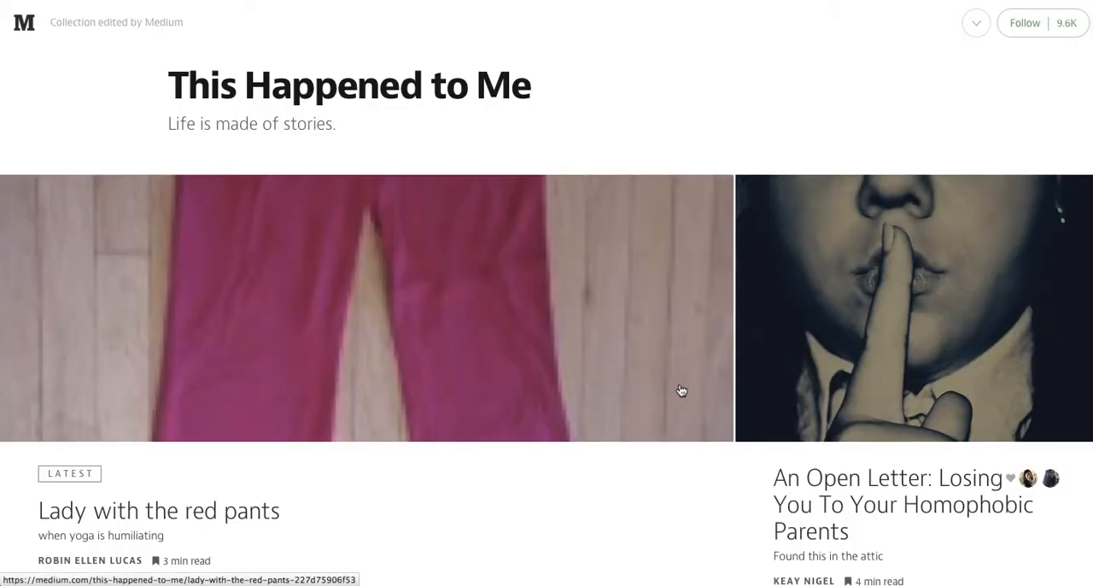
pyautogui.scroll(-5, 681, 390)
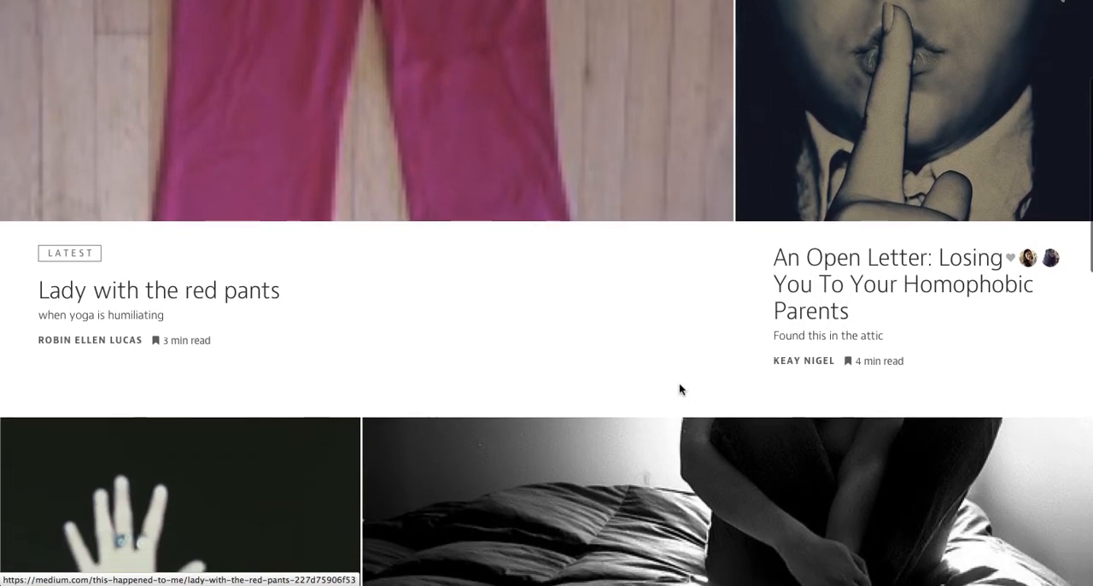
# - Review the published collection page from the full-width Latest stories down to the Trending list and back up to the header
pyautogui.scroll(-12, 681, 390)
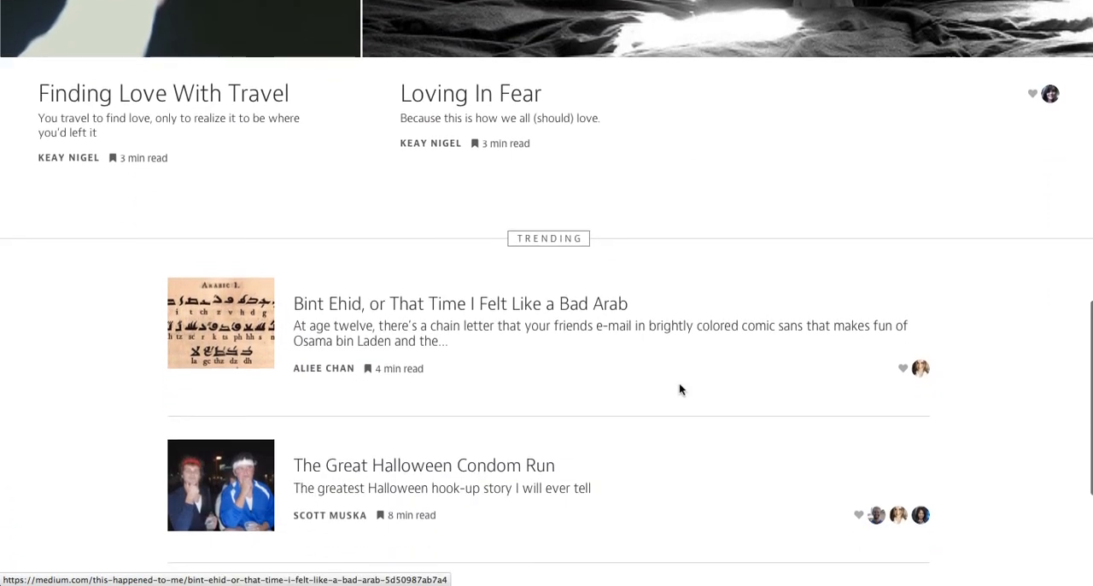
pyautogui.scroll(15, 679, 389)
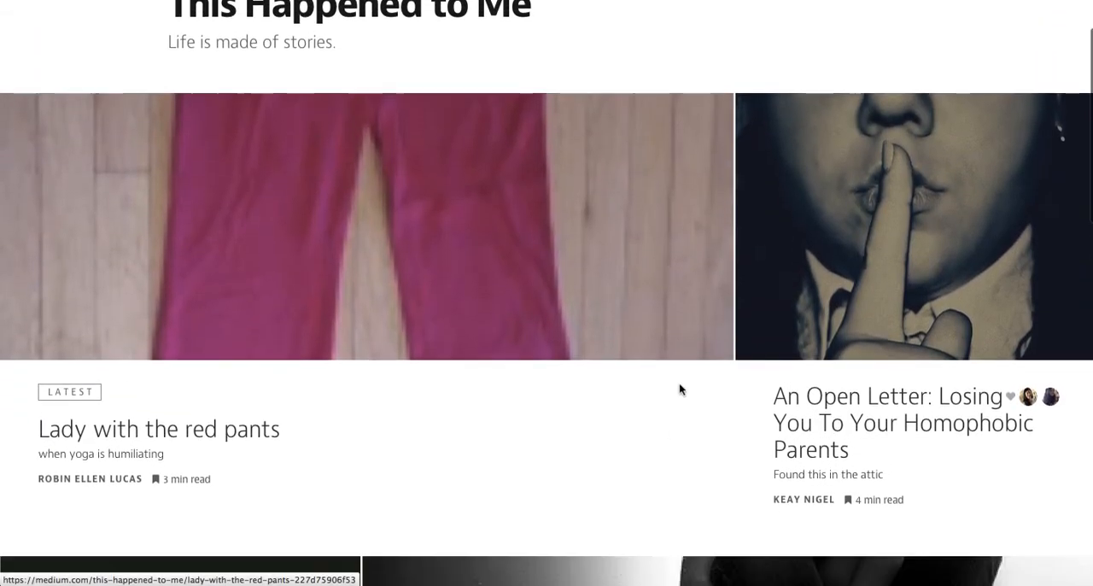
pyautogui.scroll(-3, 680, 390)
pyautogui.scroll(-9, 666, 373)
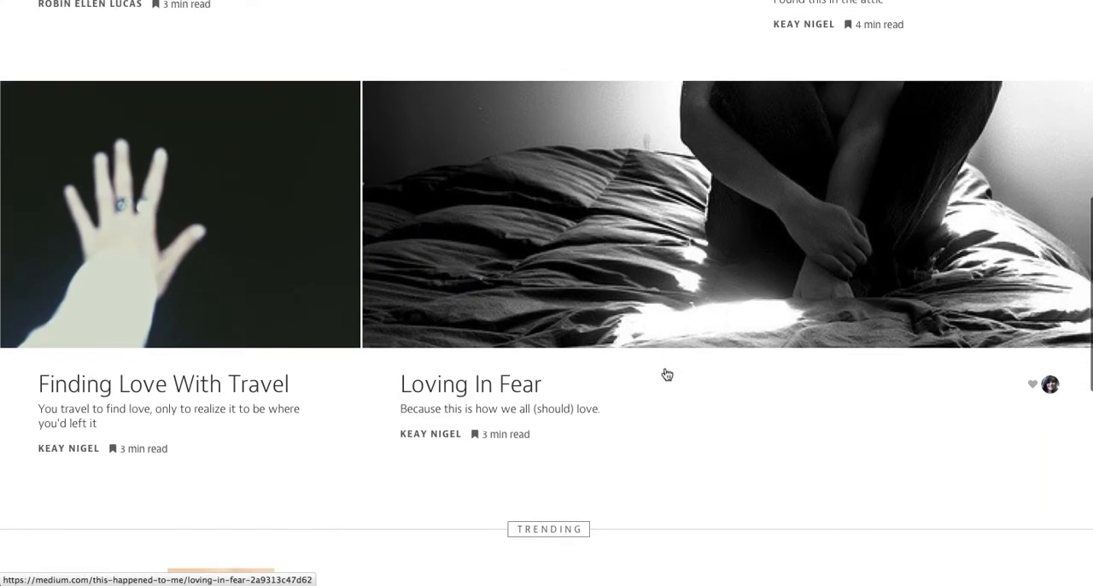
pyautogui.scroll(-4, 666, 373)
pyautogui.scroll(-10, 589, 530)
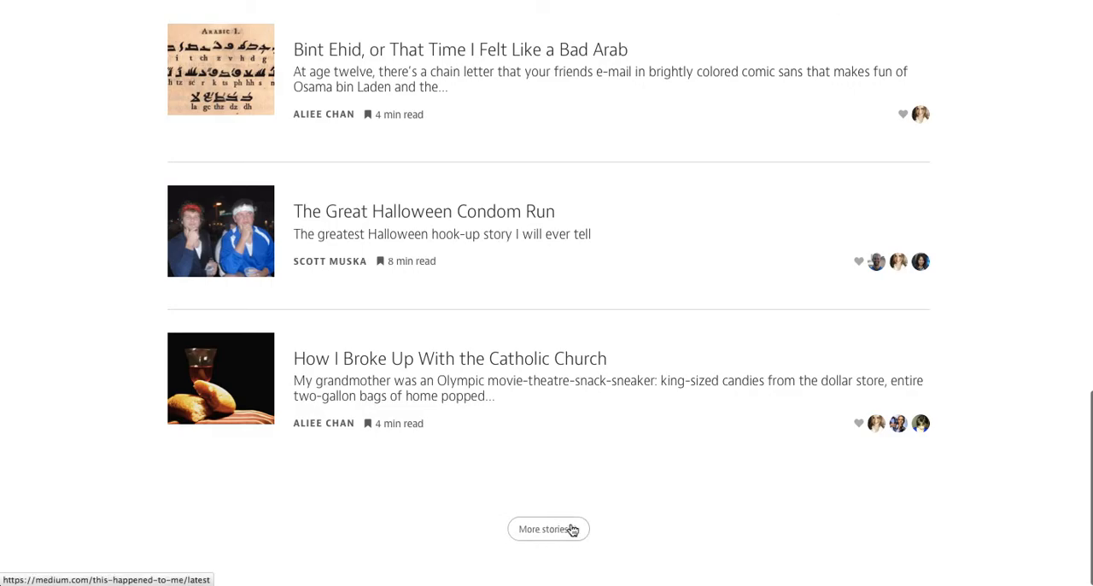
pyautogui.scroll(20, 742, 445)
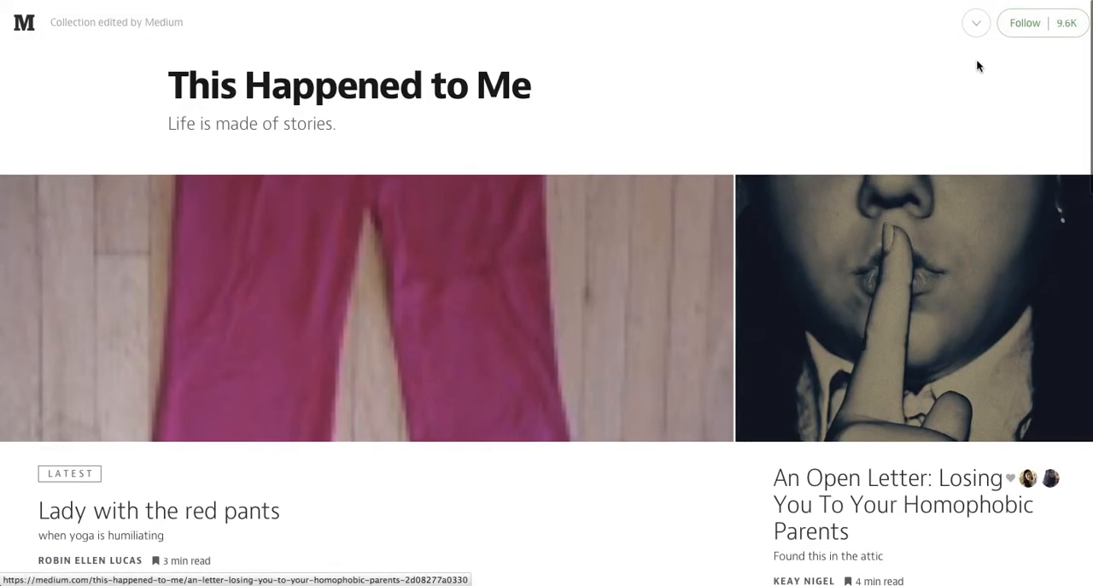
# - Reopen the collection for editing and look through its People settings for editors and writers and its Info settings with image and tags
pyautogui.click(976, 24)
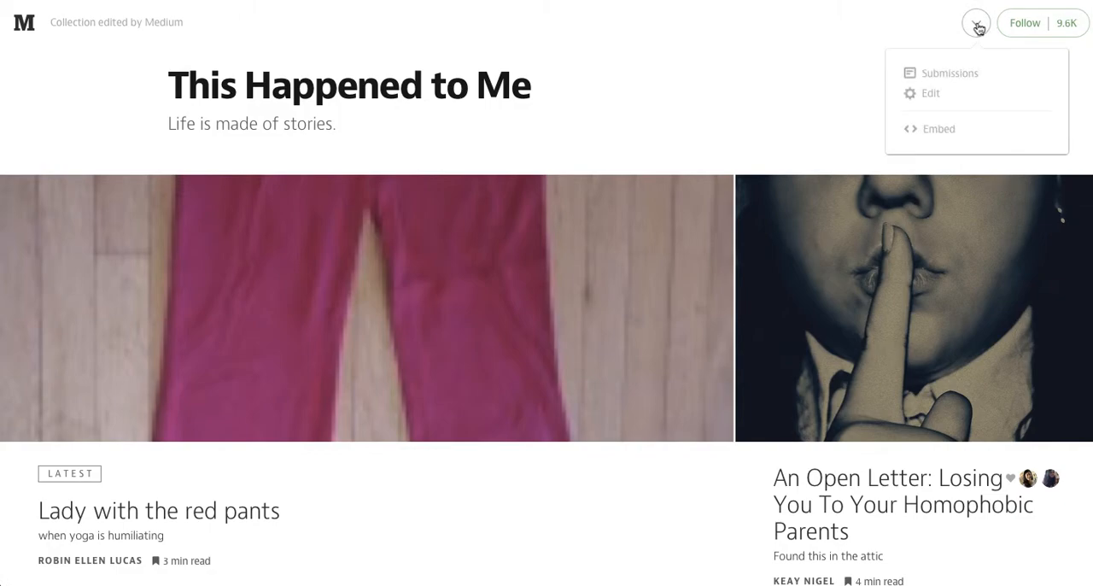
pyautogui.click(927, 100)
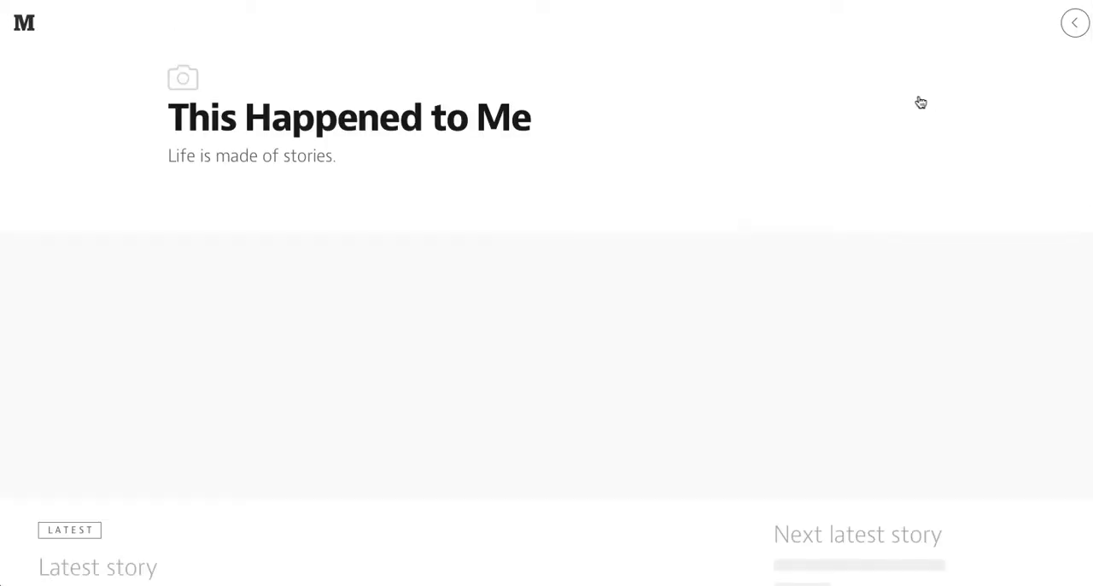
pyautogui.click(1073, 29)
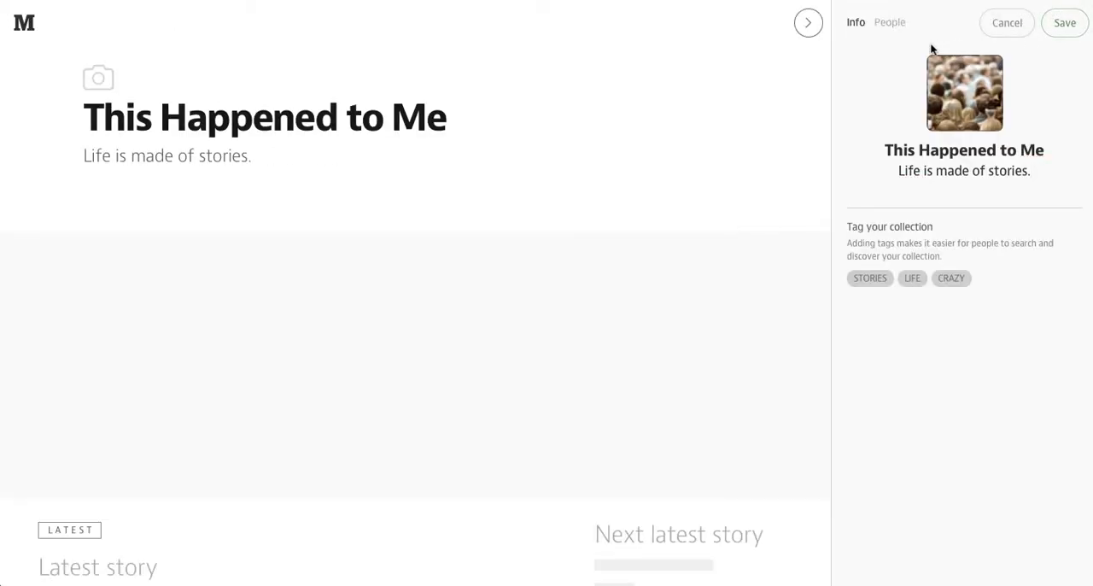
pyautogui.click(889, 24)
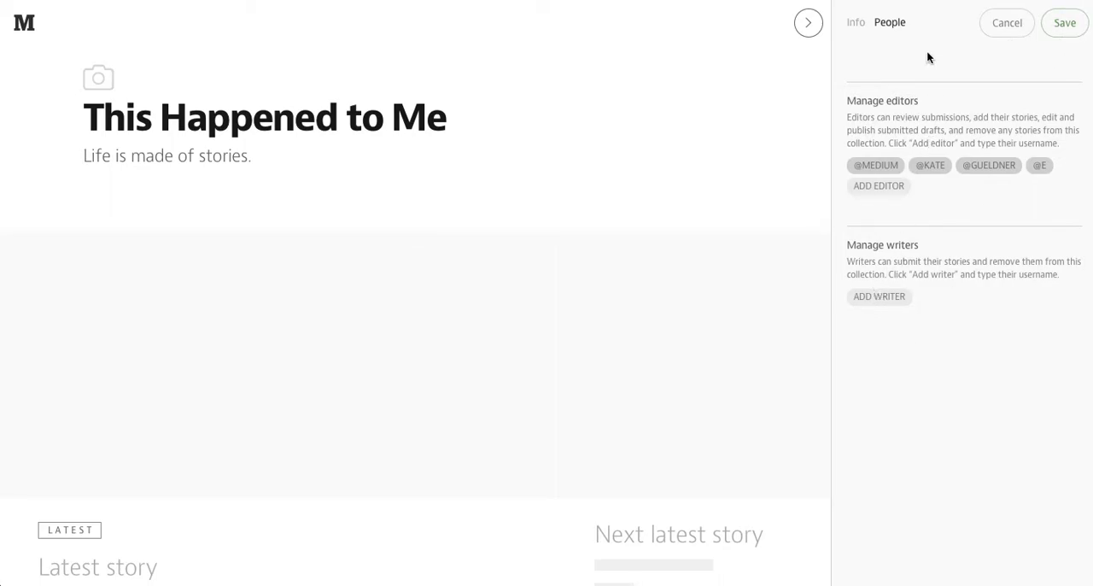
pyautogui.click(855, 22)
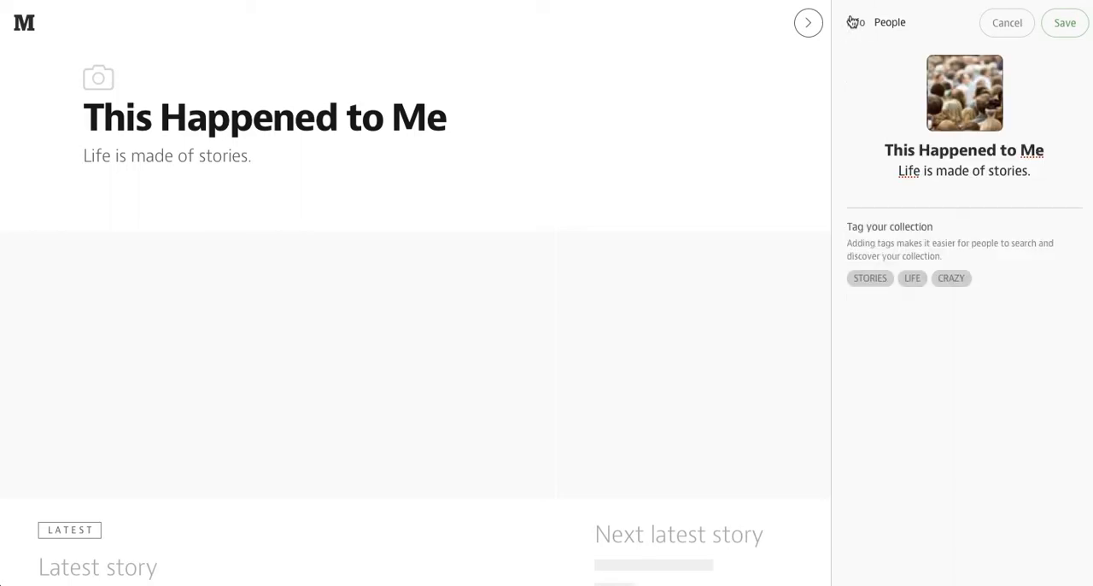
# - Leave the collection editor without saving and look over the published page's Latest and Trending sections again
pyautogui.moveTo(968, 110)
pyautogui.click(1016, 34)
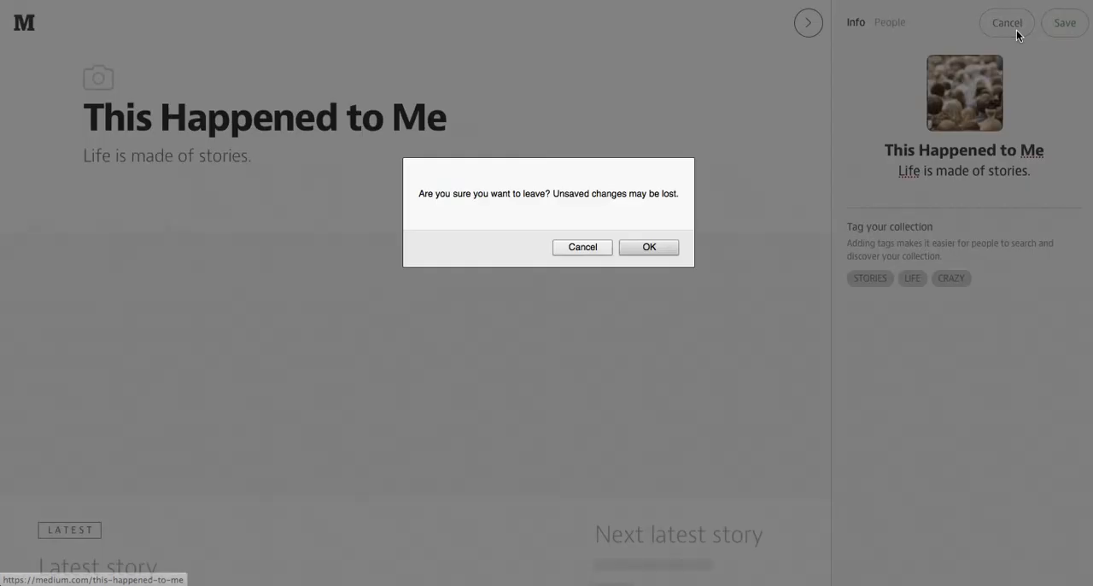
pyautogui.click(649, 248)
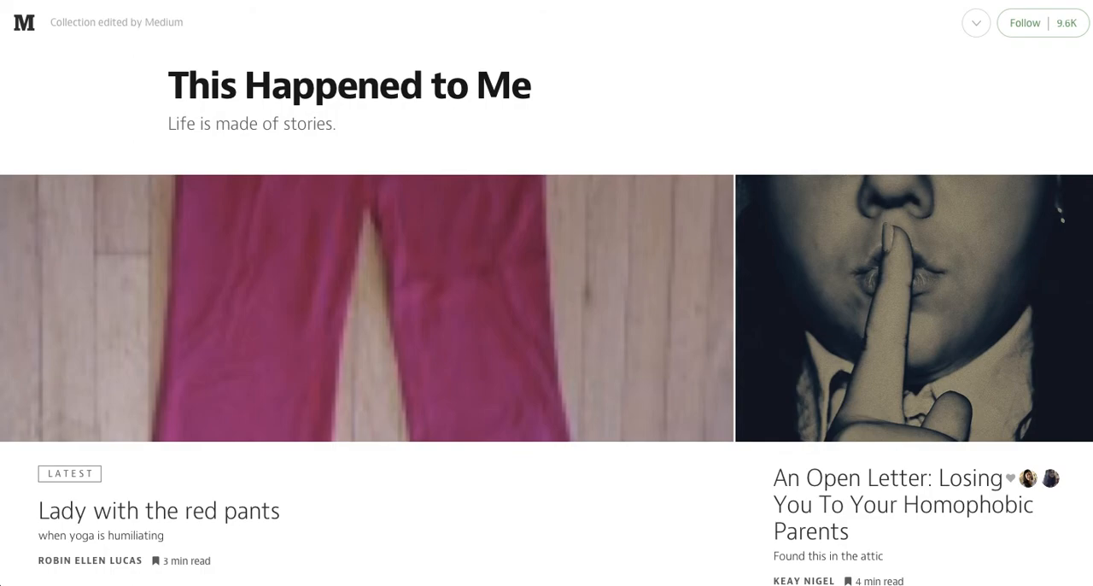
pyautogui.scroll(-7, 546, 293)
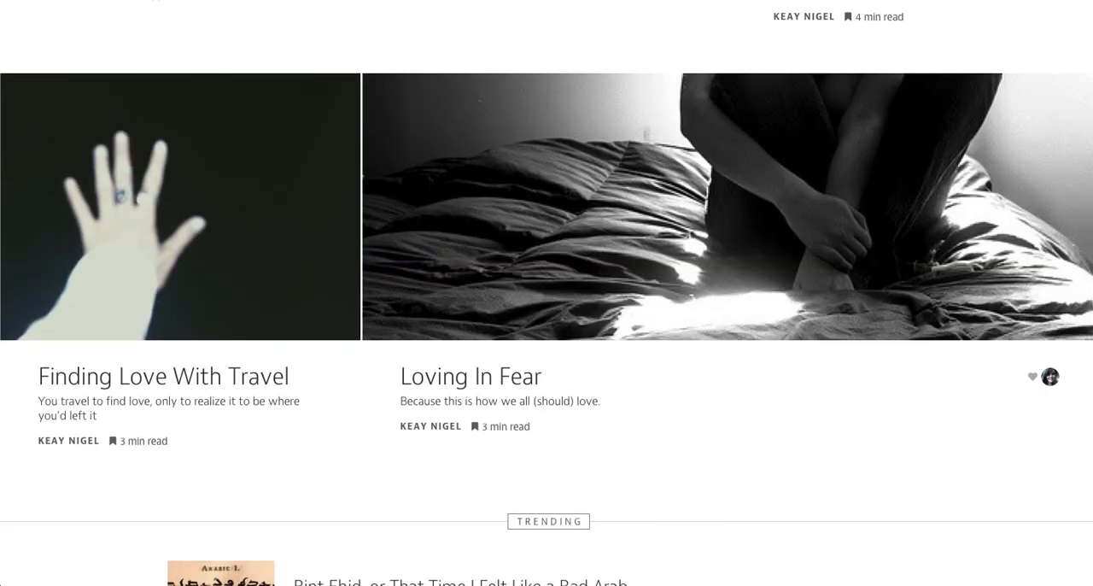
pyautogui.scroll(7, 410, 45)
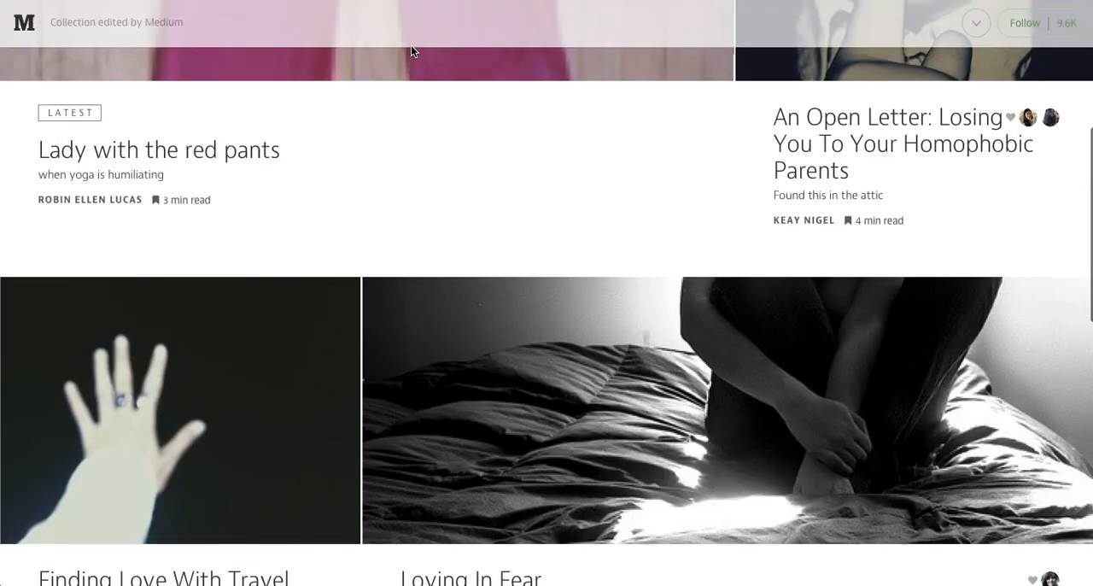